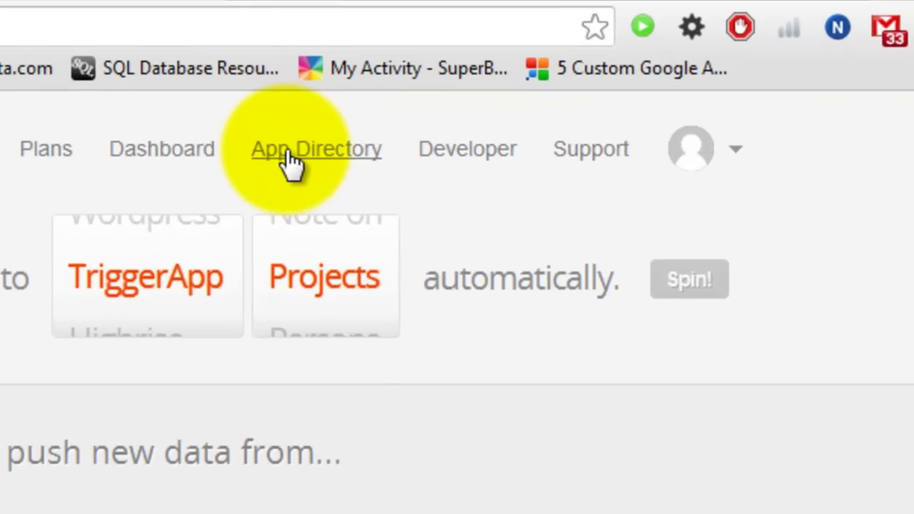
Go to Zapier's App Directory and scroll down to the RSS tile
left_click(293, 163)
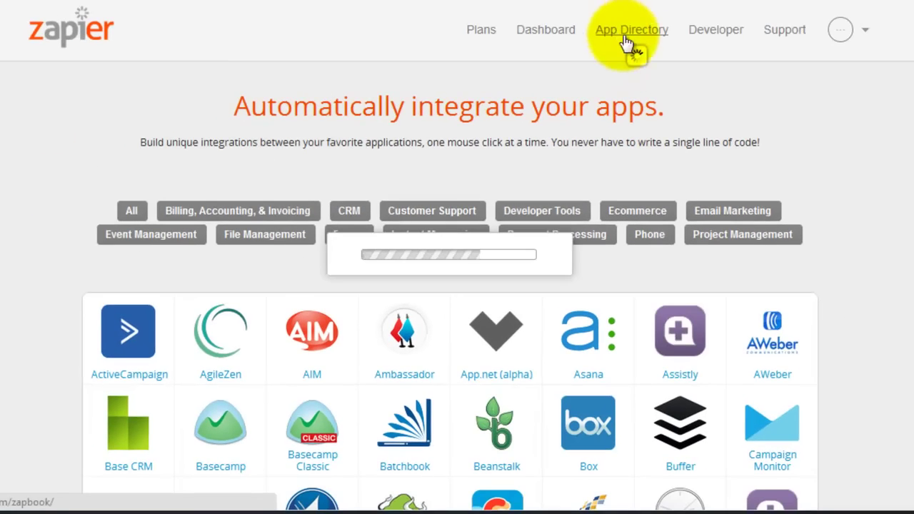
scroll(757, 113, "down", 1)
scroll(760, 118, "down", 1)
scroll(760, 119, "down", 2)
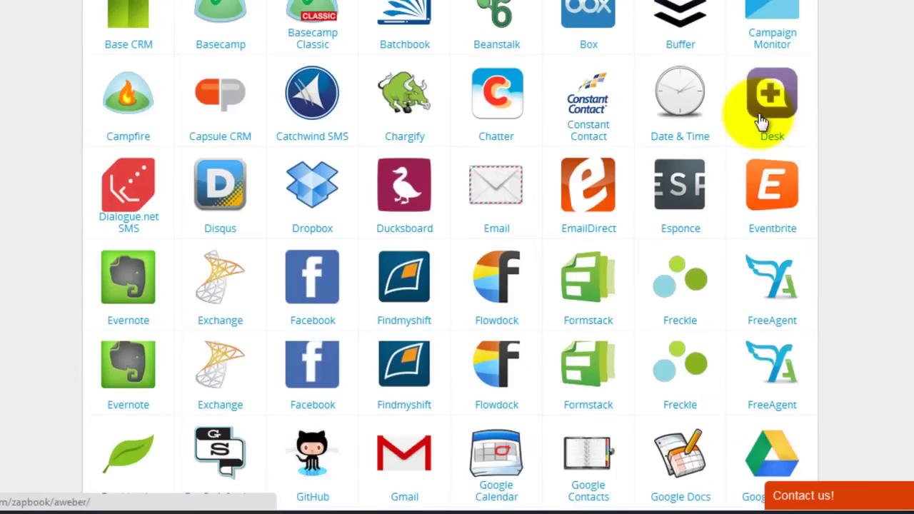
scroll(761, 120, "down", 1)
scroll(761, 120, "down", 2)
scroll(761, 120, "down", 2)
scroll(761, 121, "down", 3)
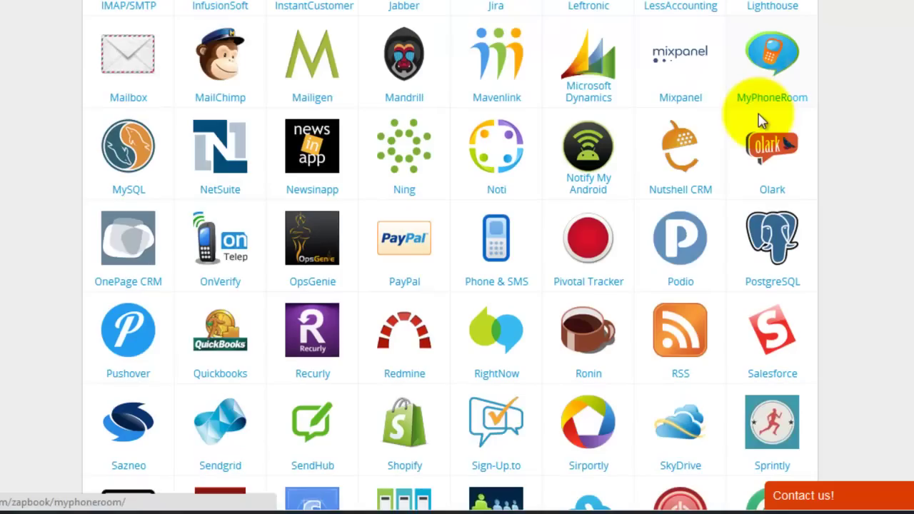
Open RSS Integrations and browse its connected apps and popular use cases
left_click(675, 345)
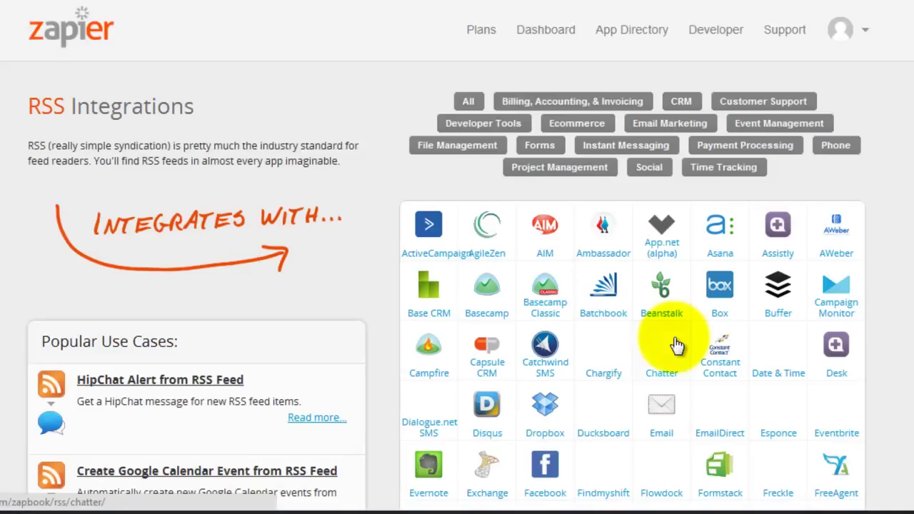
left_click(683, 339)
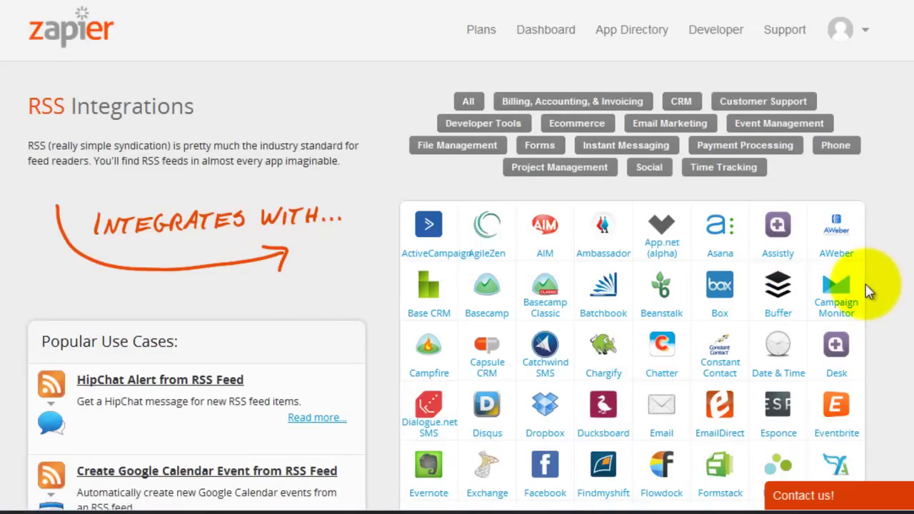
scroll(867, 291, "down", 2)
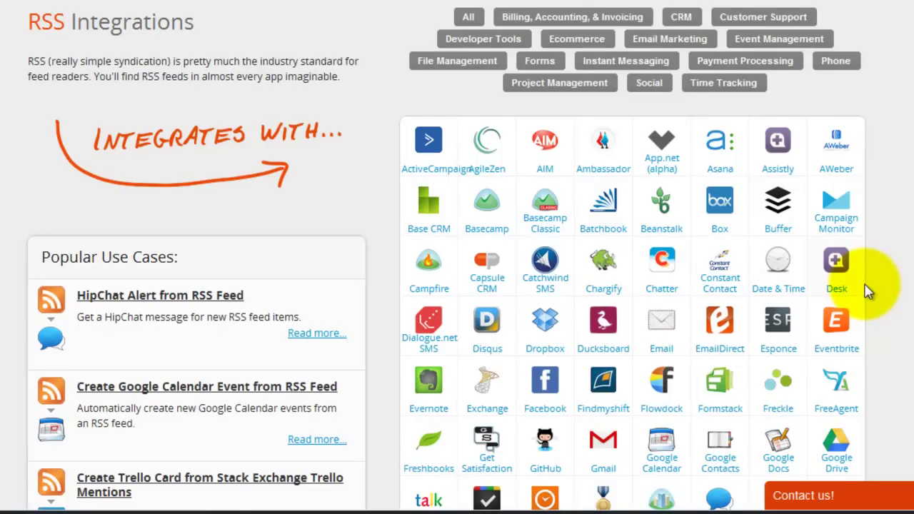
scroll(868, 291, "down", 2)
scroll(867, 292, "down", 2)
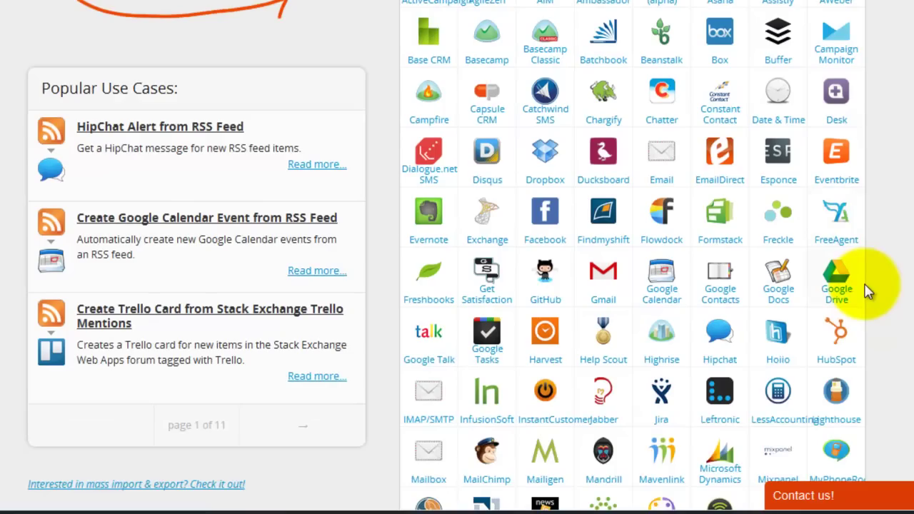
Create an RSS → Google Docs Zap with New Item in Feed trigger and Create Spreadsheet Row action
left_click(786, 295)
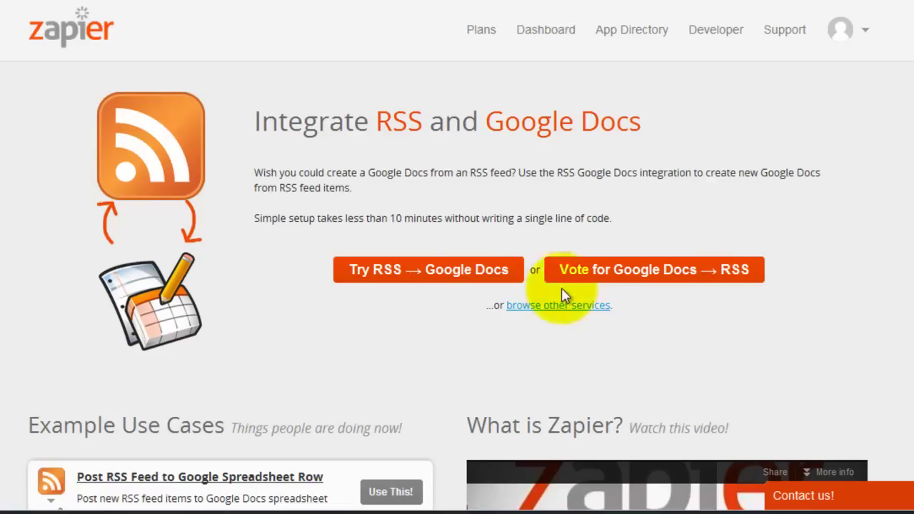
left_click(460, 278)
scroll(460, 278, "down", 1)
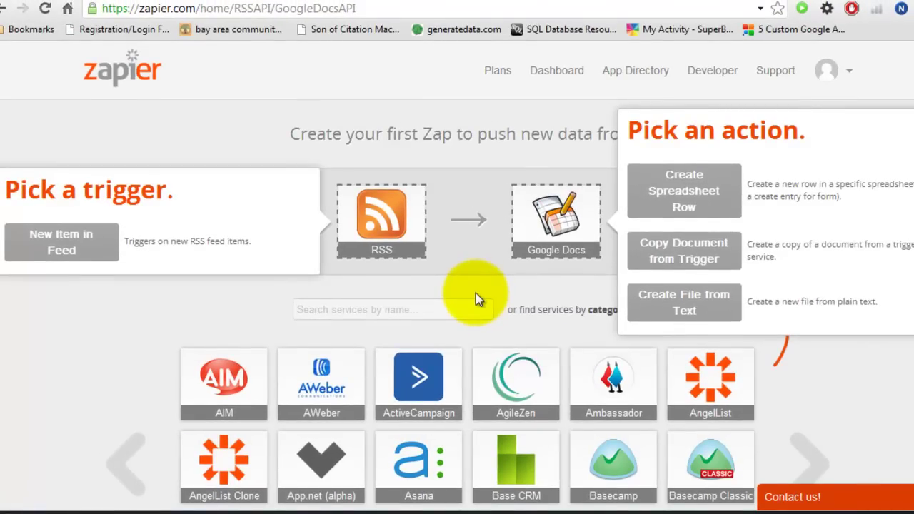
left_click(93, 251)
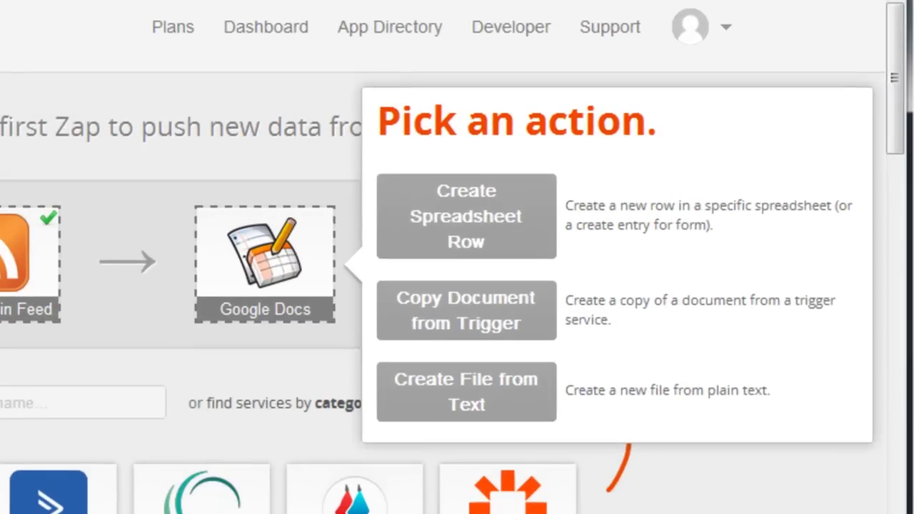
left_click(441, 242)
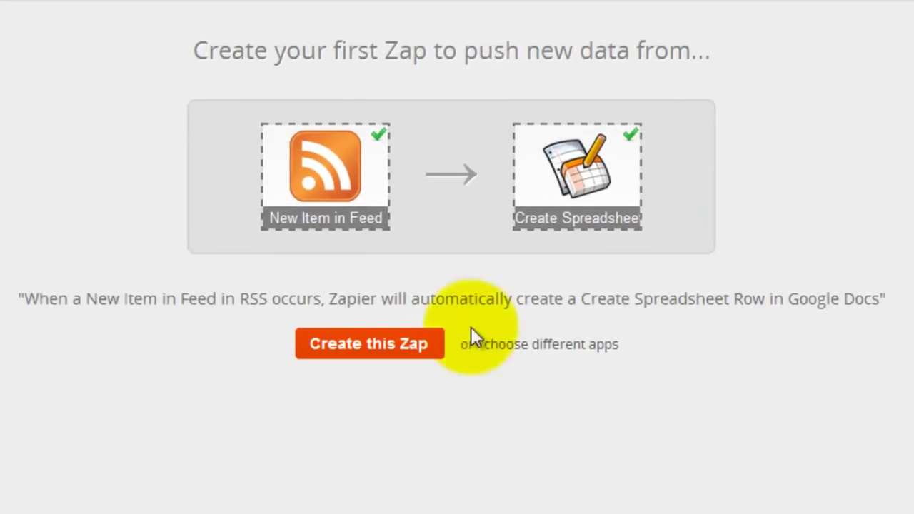
left_click(361, 350)
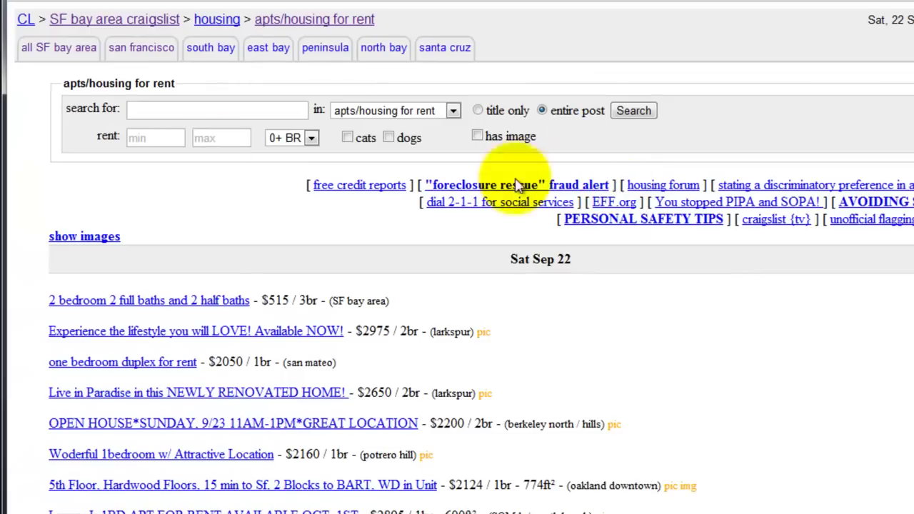
Open the RSS feed of city of San Francisco Craigslist housing listings and select its URL
left_click(153, 60)
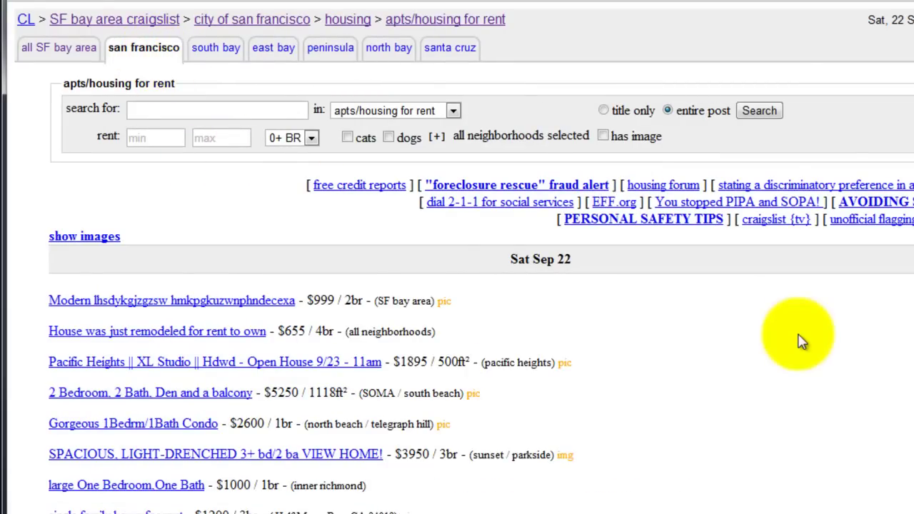
scroll(800, 341, "down", 4)
scroll(799, 341, "down", 5)
scroll(799, 341, "down", 4)
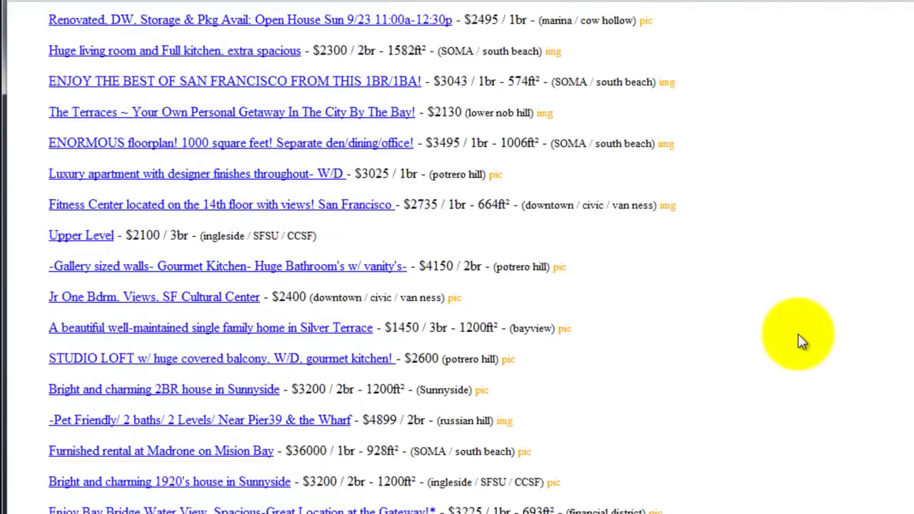
scroll(799, 341, "down", 3)
scroll(799, 341, "down", 5)
scroll(799, 341, "down", 5)
scroll(799, 341, "down", 4)
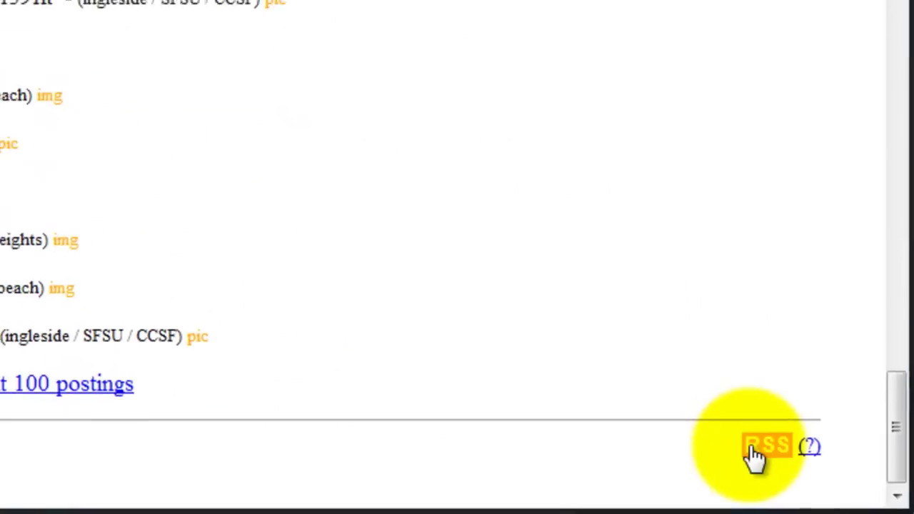
left_click(792, 449)
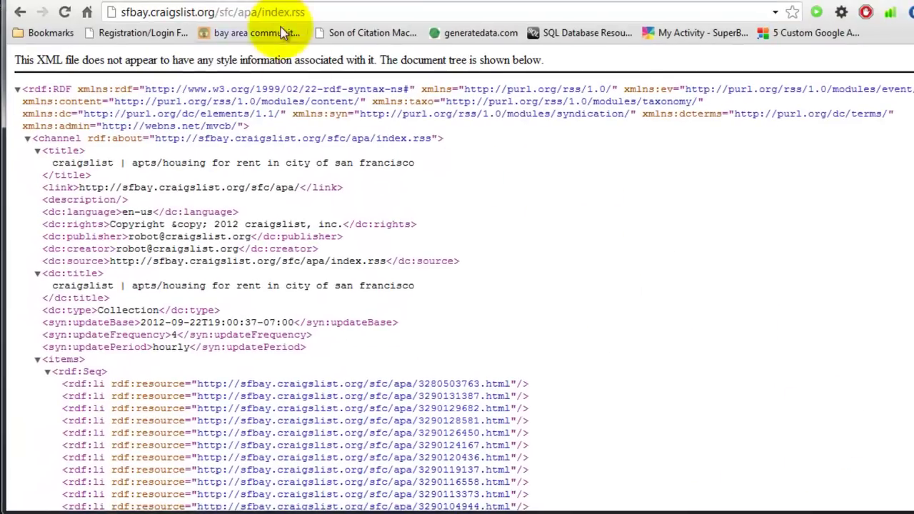
left_click(287, 12)
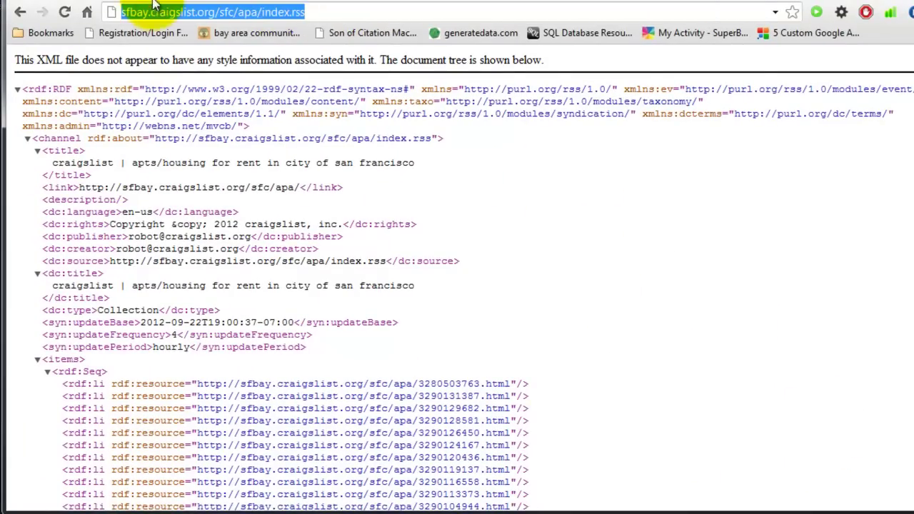
Paste the Craigslist feed address into the Zap's Feed URL field
key("alt+Left")
scroll(200, 260, "down", 3)
scroll(200, 261, "down", 4)
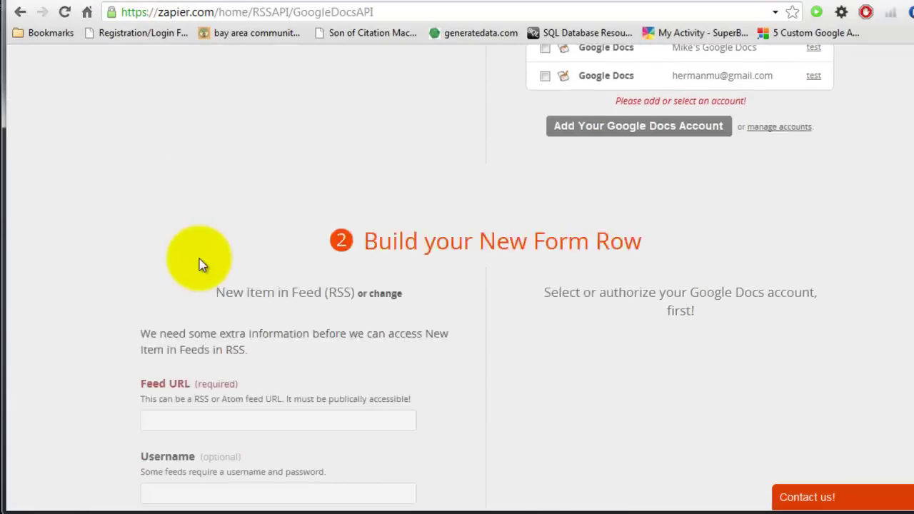
left_click(228, 347)
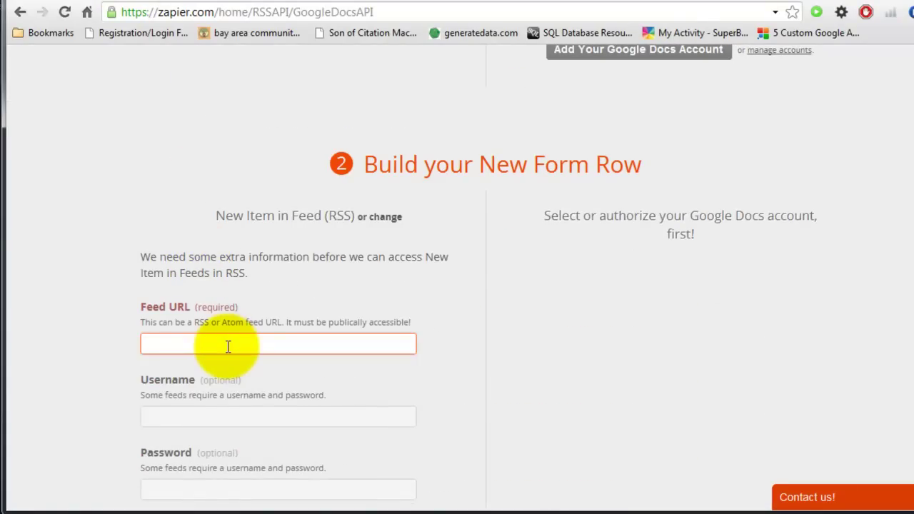
type("http://sfbay.craigslist.org/sfc/apa/index.rss")
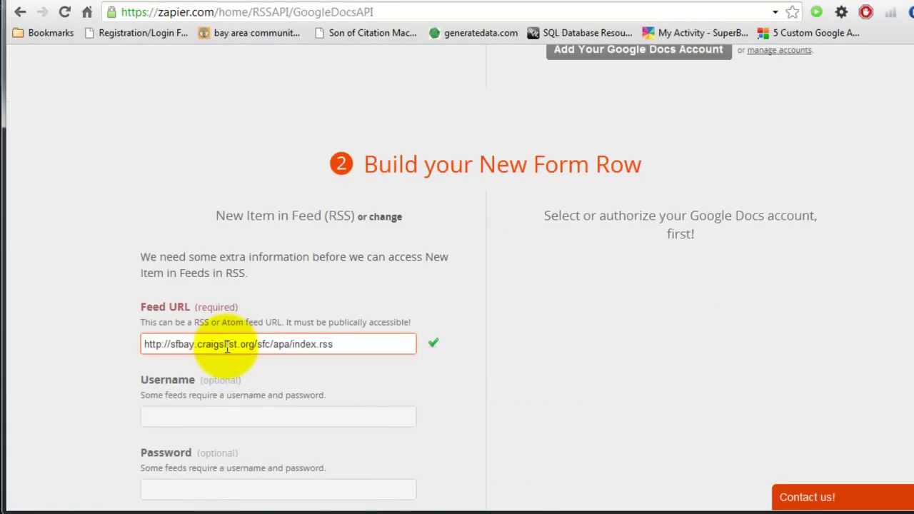
Connect the second Google Docs account and preview the feed's sample values
scroll(390, 284, "up", 1)
scroll(392, 289, "up", 2)
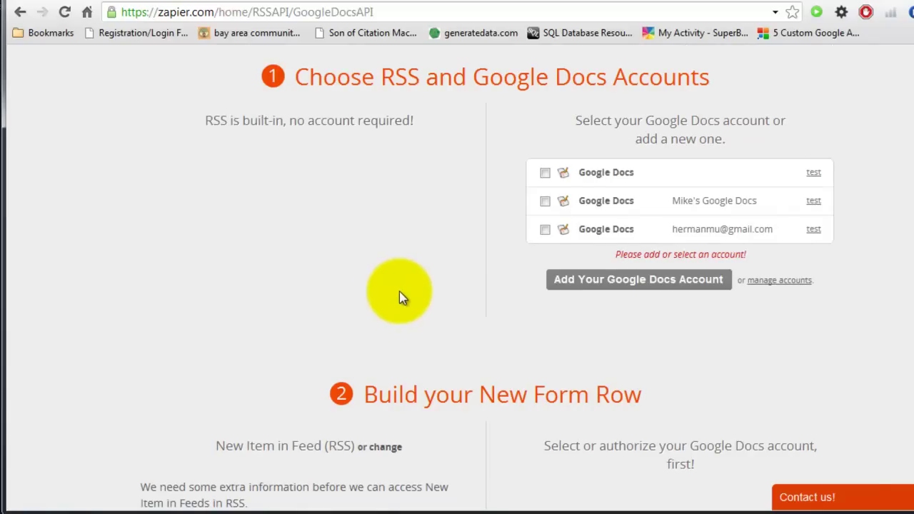
left_click(545, 202)
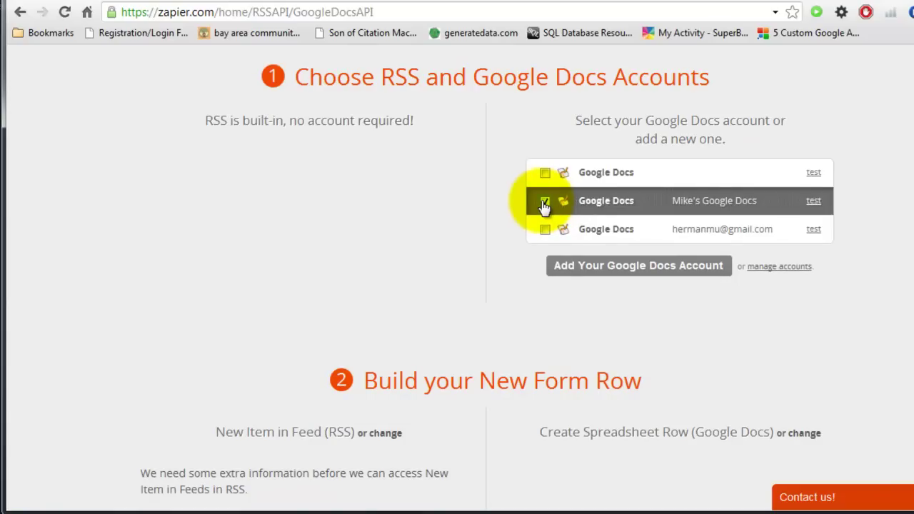
scroll(520, 229, "down", 1)
scroll(521, 231, "down", 4)
scroll(519, 232, "down", 1)
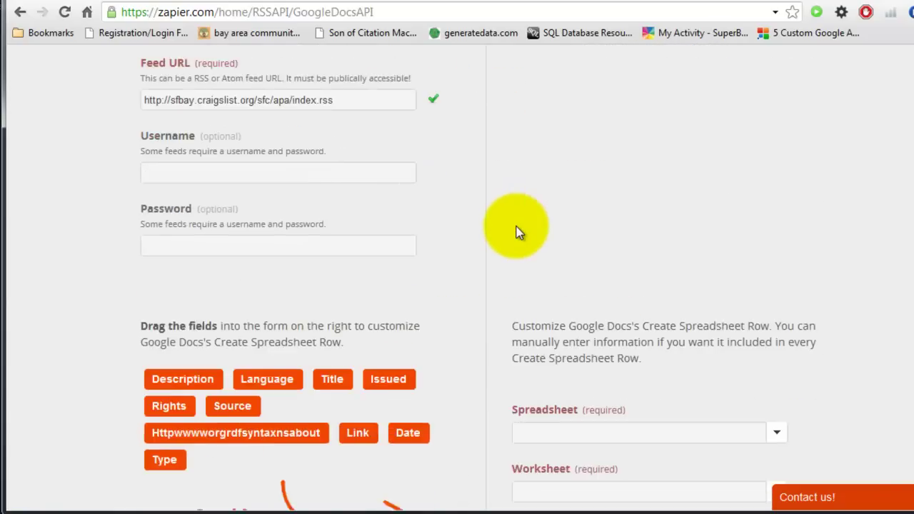
scroll(517, 231, "down", 1)
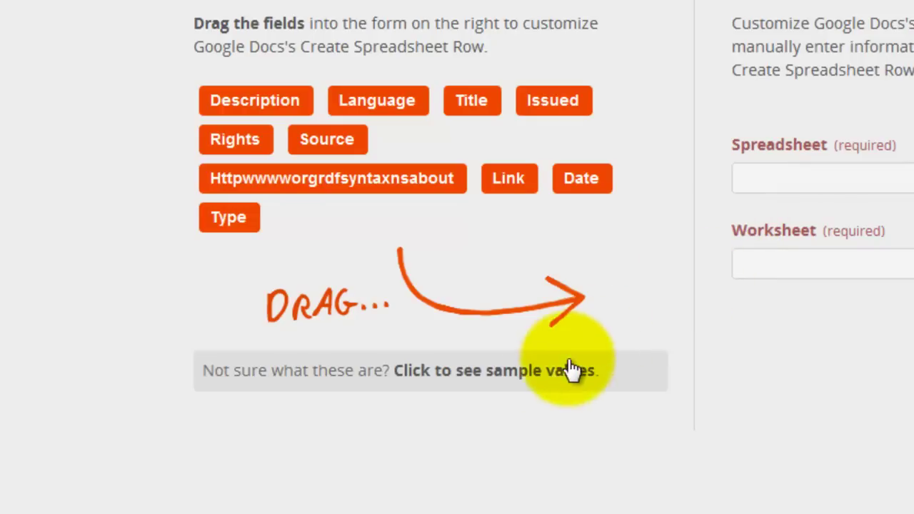
left_click(553, 378)
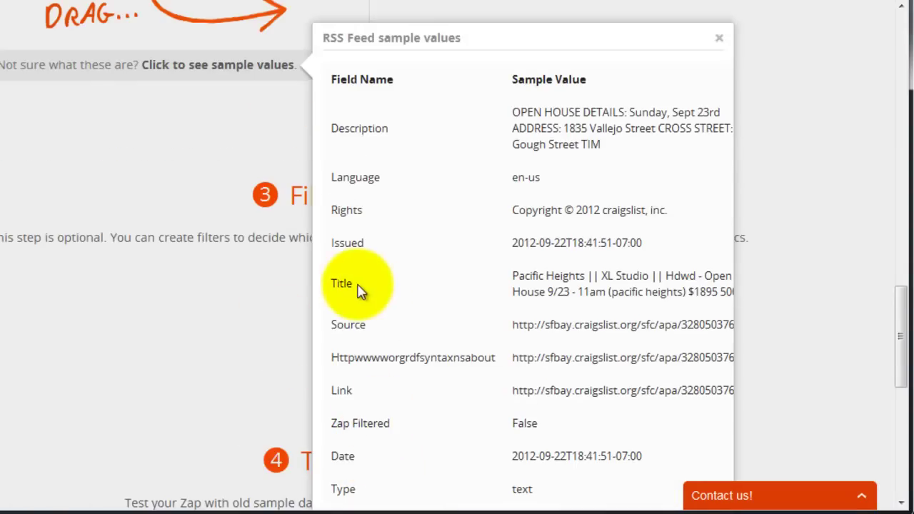
Close the RSS Feed sample values popup
left_click(720, 39)
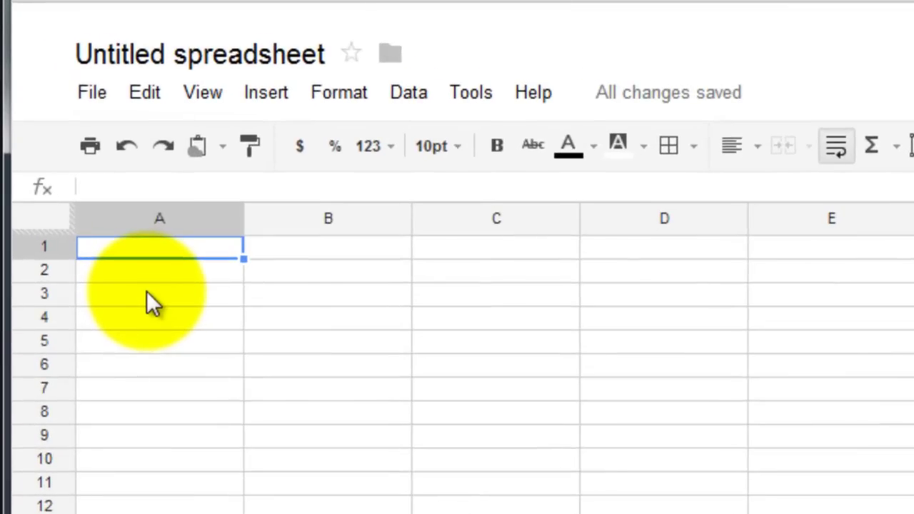
Enter Date, Title and Link as headers in A1:C1
type("Date")
key("Tab")
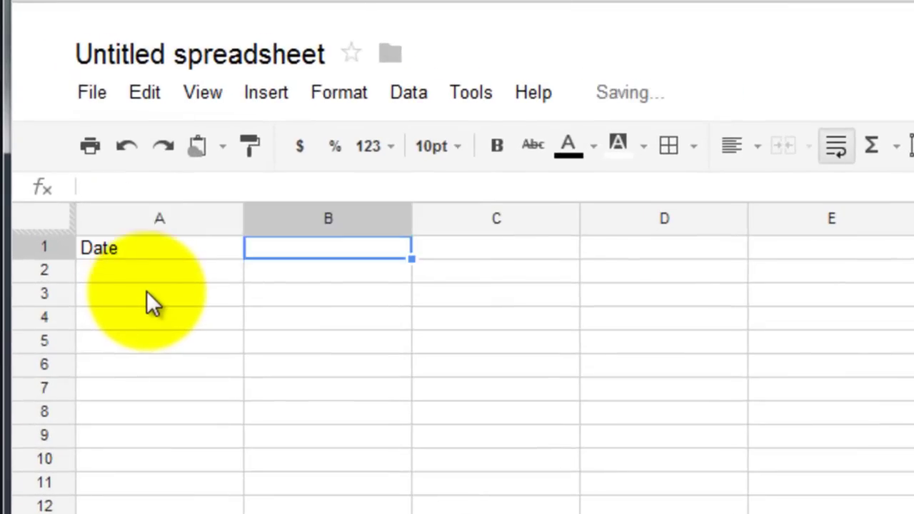
type("Ti")
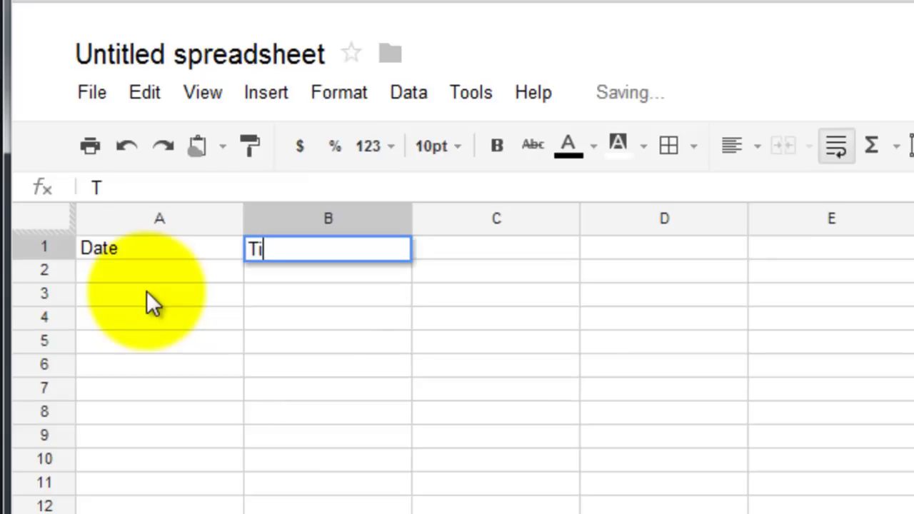
type("tle")
key("Tab")
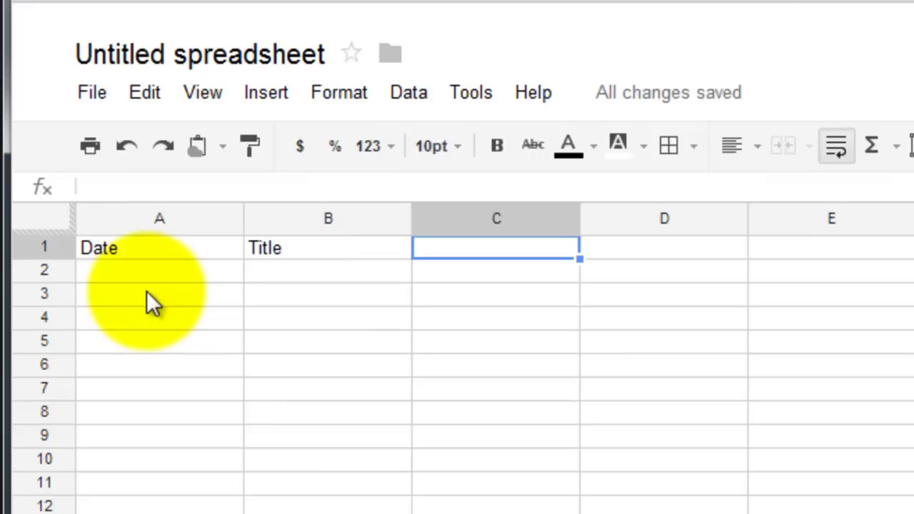
type("Link")
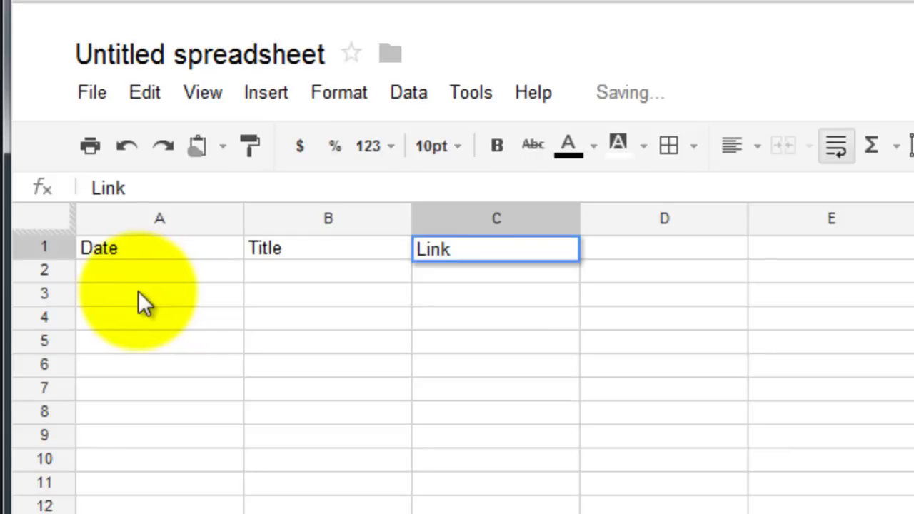
left_click(140, 269)
Fill row 2 with 'test' values and rename the spreadsheet 'feed test - 92212'
type("te")
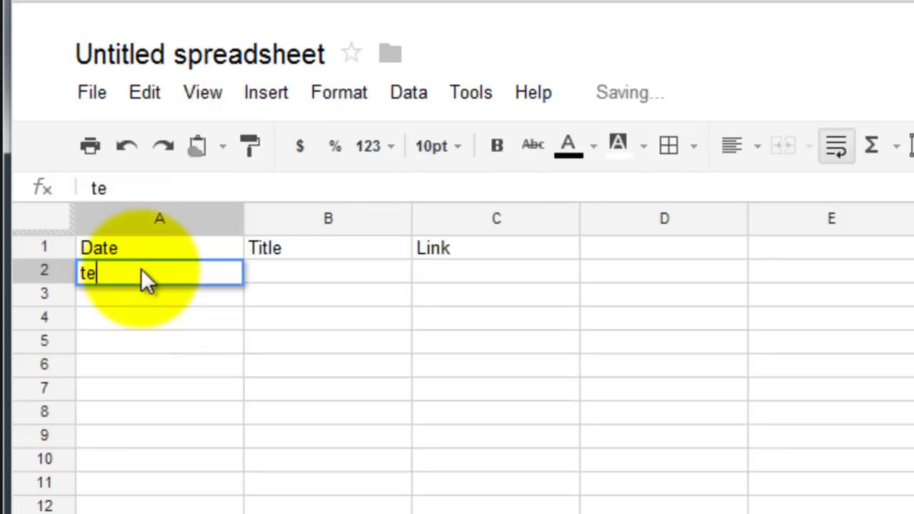
type("st")
key("Tab")
type("test")
key("Tab")
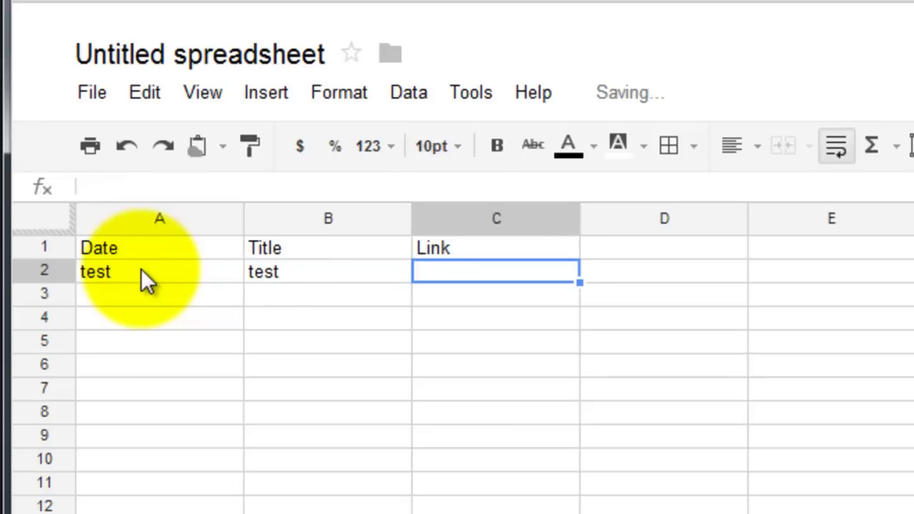
type("test")
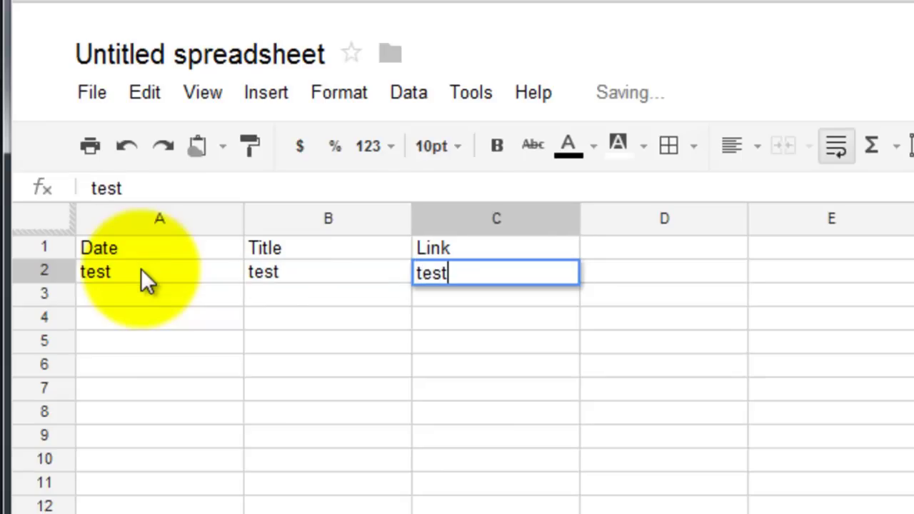
key("Tab")
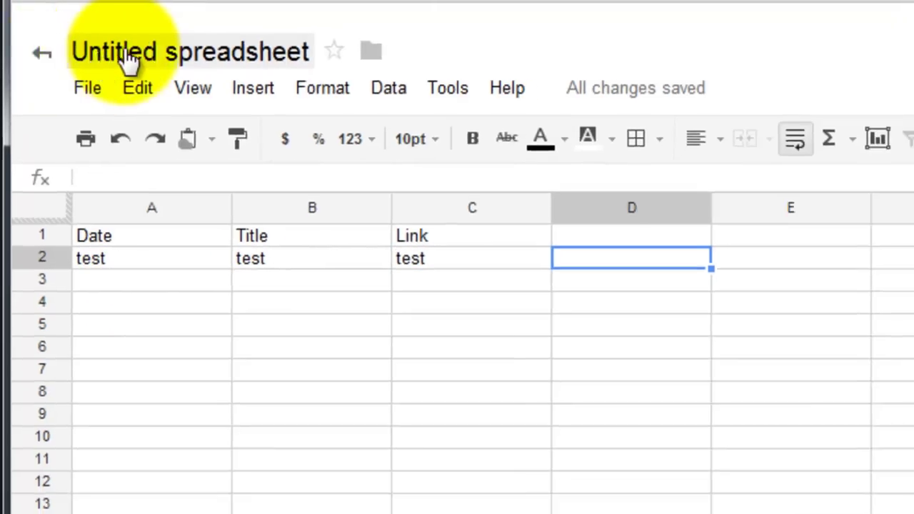
left_click(124, 54)
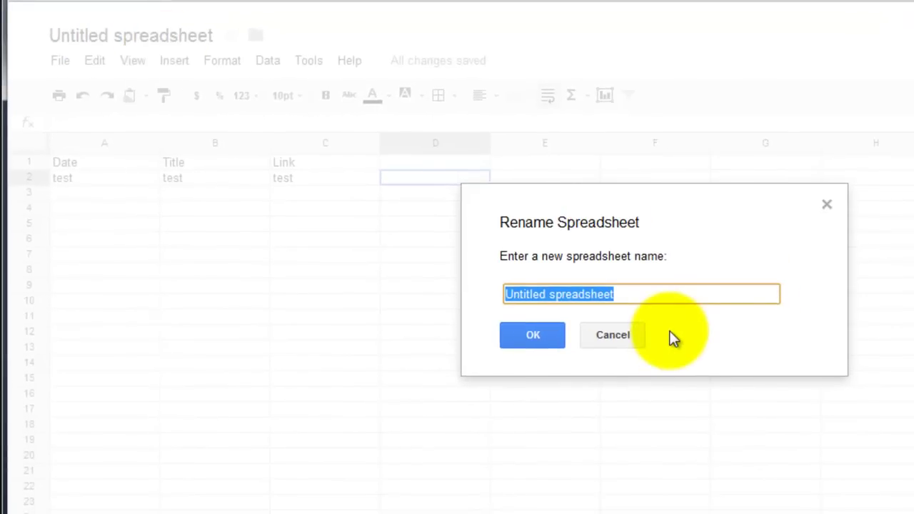
type("feed tes")
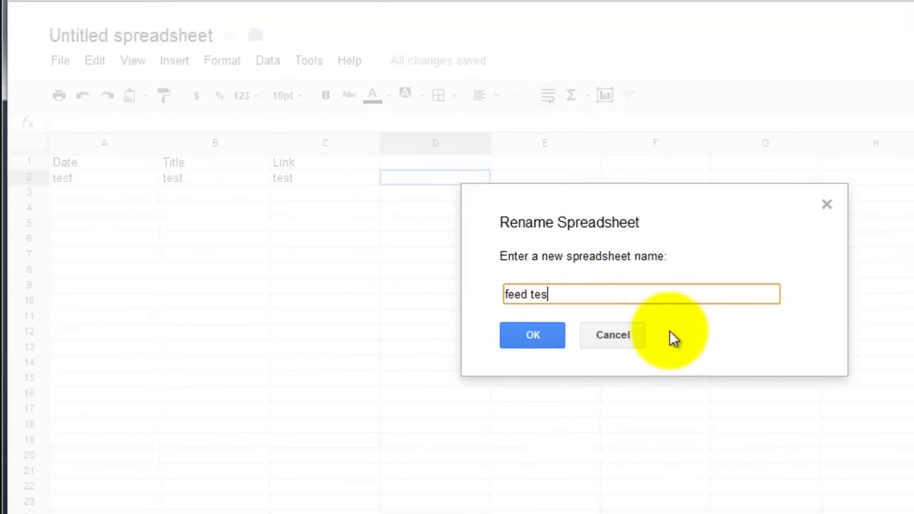
type("t - ")
type("922")
type("12")
Confirm the new name and target spreadsheet 'feed test - 92212', worksheet Sheet1, in the Zap
left_click(557, 335)
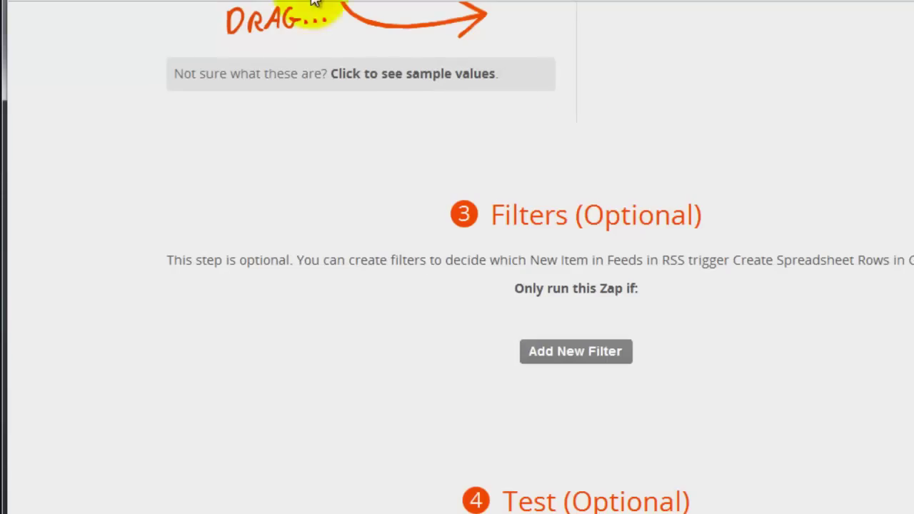
scroll(910, 286, "up", 3)
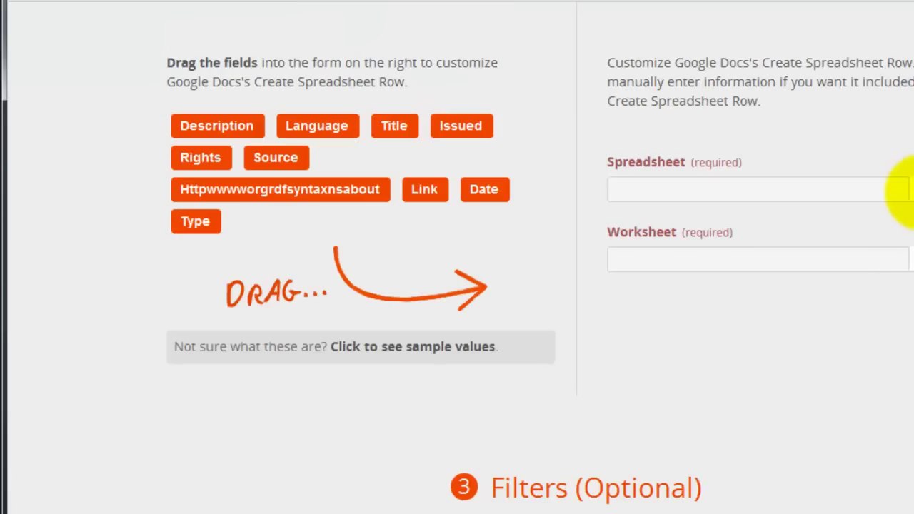
left_click(854, 205)
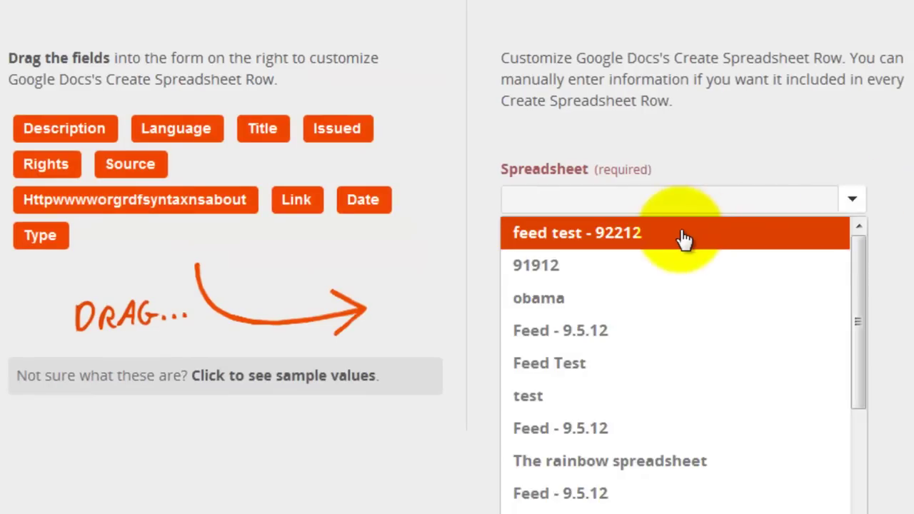
left_click(682, 237)
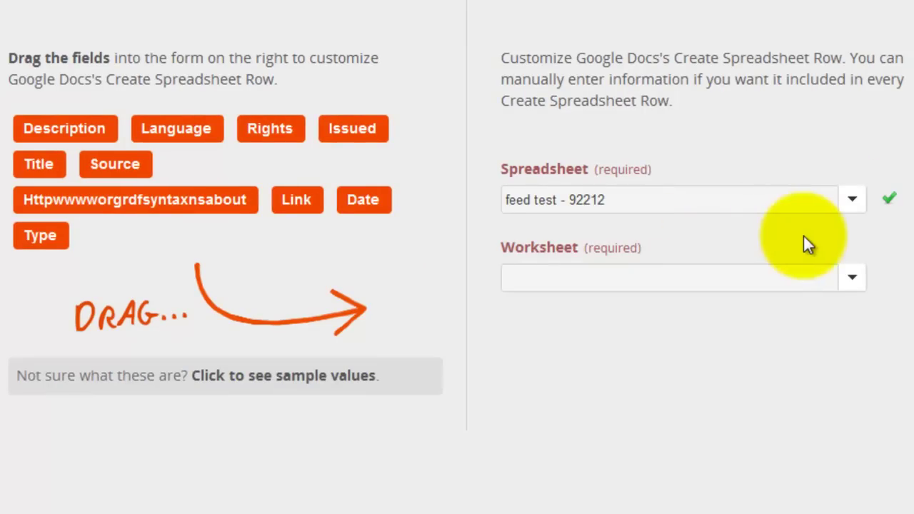
left_click(856, 273)
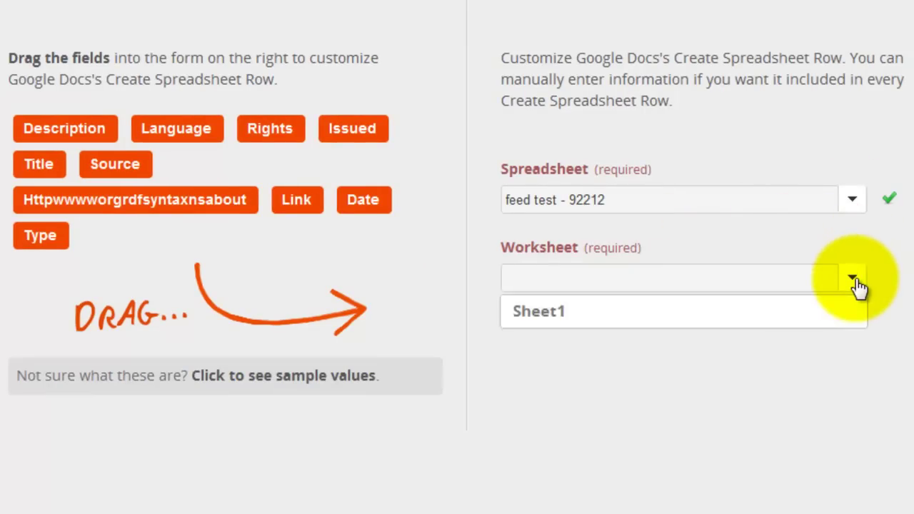
left_click(797, 319)
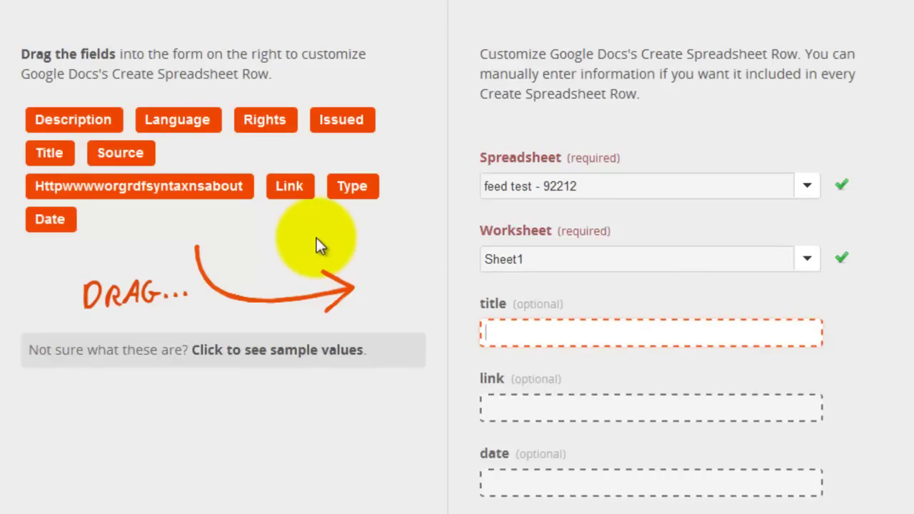
Map the feed's Title, Link and Date to the title, link and date columns
left_click_drag(68, 152, 537, 341)
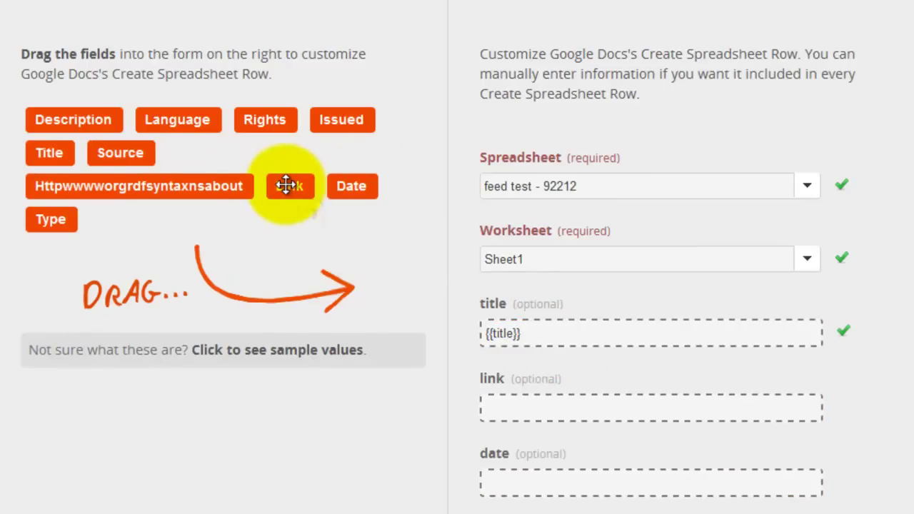
left_click_drag(289, 187, 517, 414)
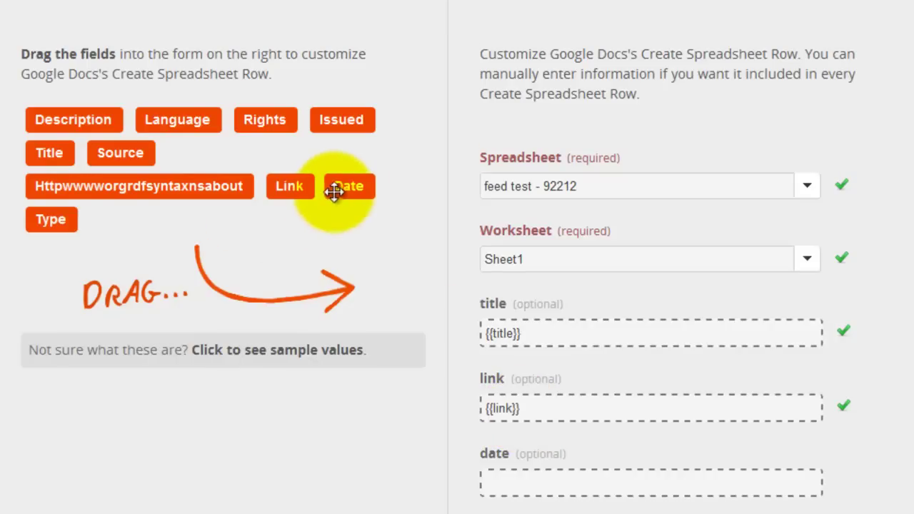
left_click_drag(343, 187, 524, 485)
Enable the RSS-to-spreadsheet Zap below the Test section so it runs live
scroll(405, 382, "down", 5)
scroll(404, 382, "down", 3)
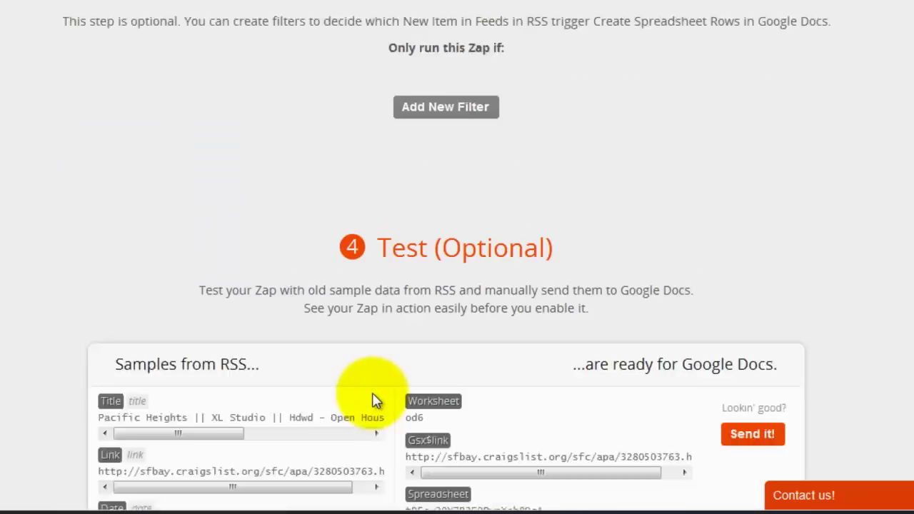
scroll(361, 389, "down", 3)
scroll(368, 396, "down", 5)
scroll(374, 396, "down", 5)
scroll(376, 398, "down", 10)
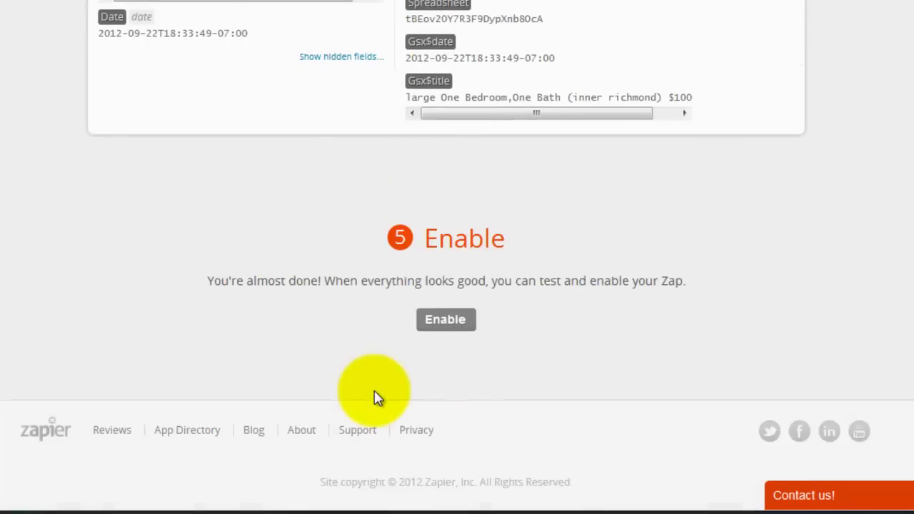
left_click(446, 318)
scroll(444, 317, "up", 2)
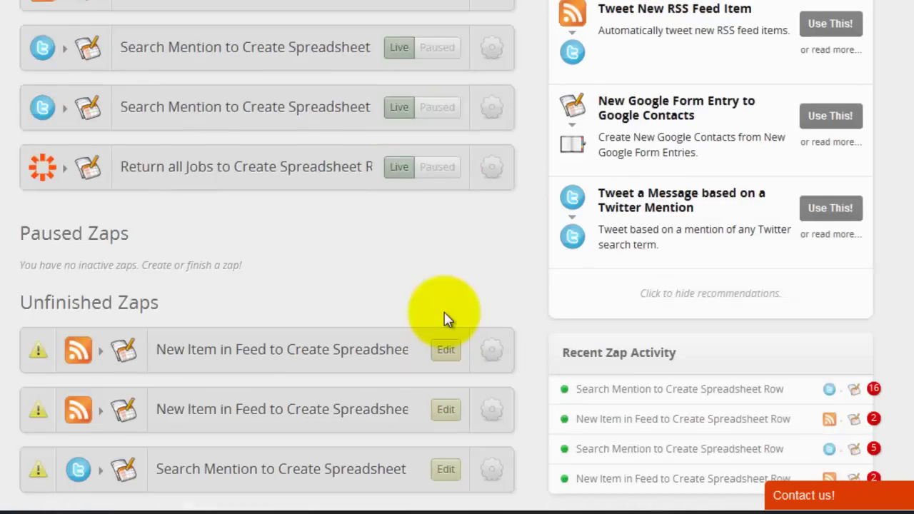
scroll(442, 317, "up", 3)
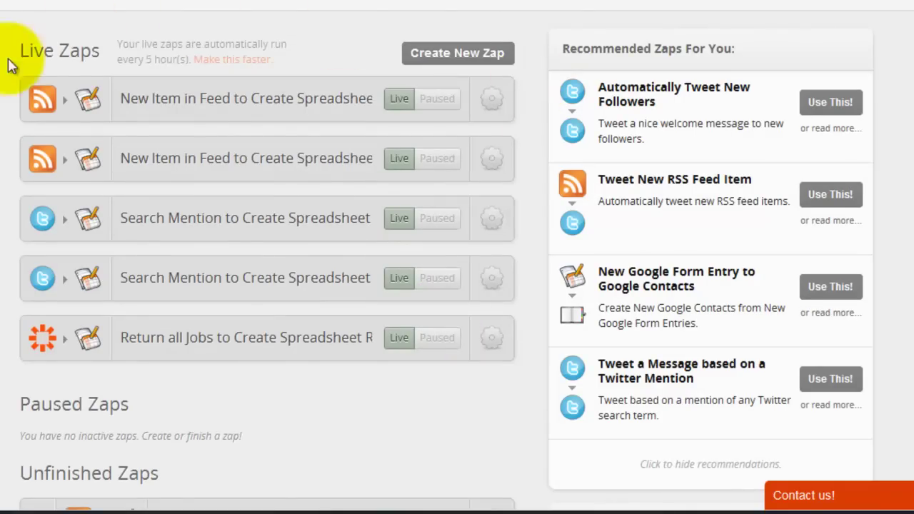